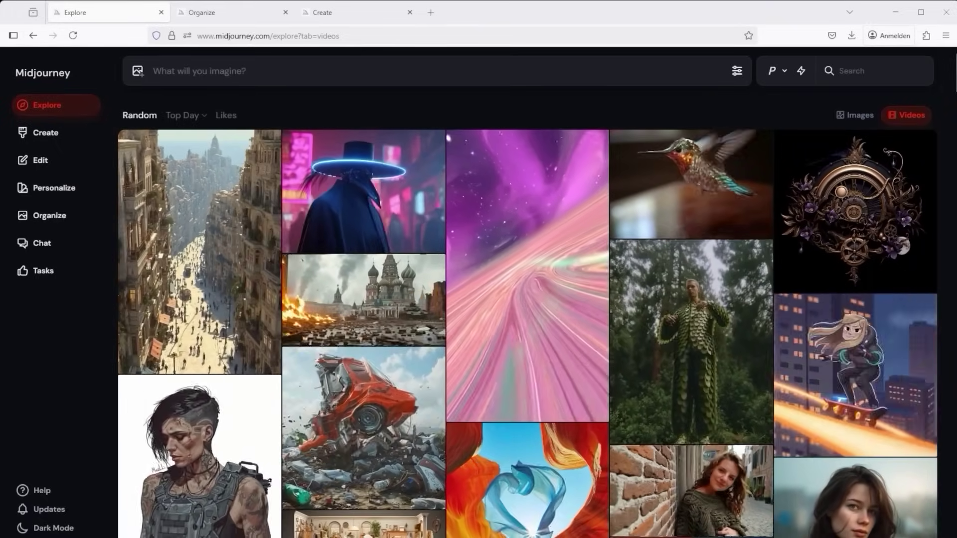
Toggle the Explore feed to images and back, then animate the orangutan image with Low Motion.
{"action": "left_click", "coordinate": [858, 116]}
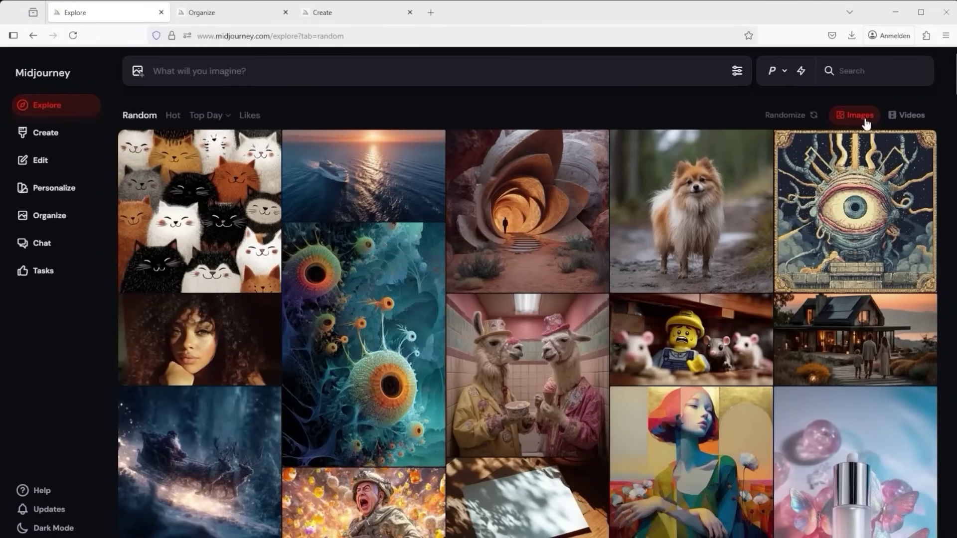
{"action": "left_click", "coordinate": [905, 117]}
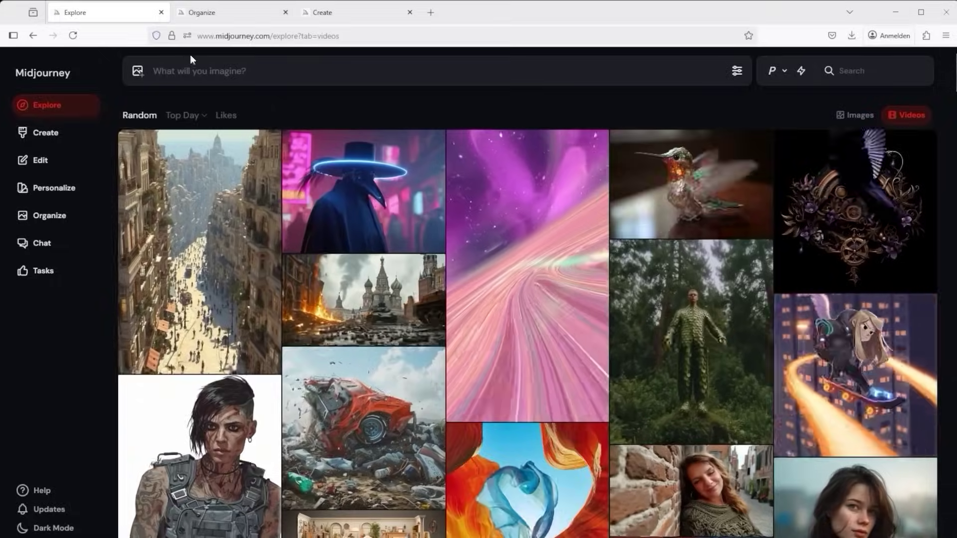
{"action": "left_click", "coordinate": [209, 13]}
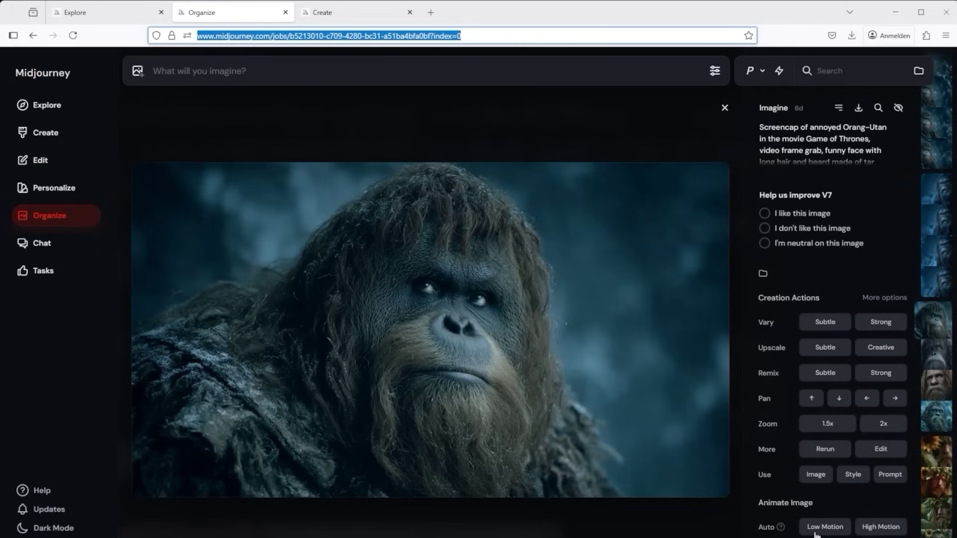
{"action": "mouse_move", "coordinate": [781, 526]}
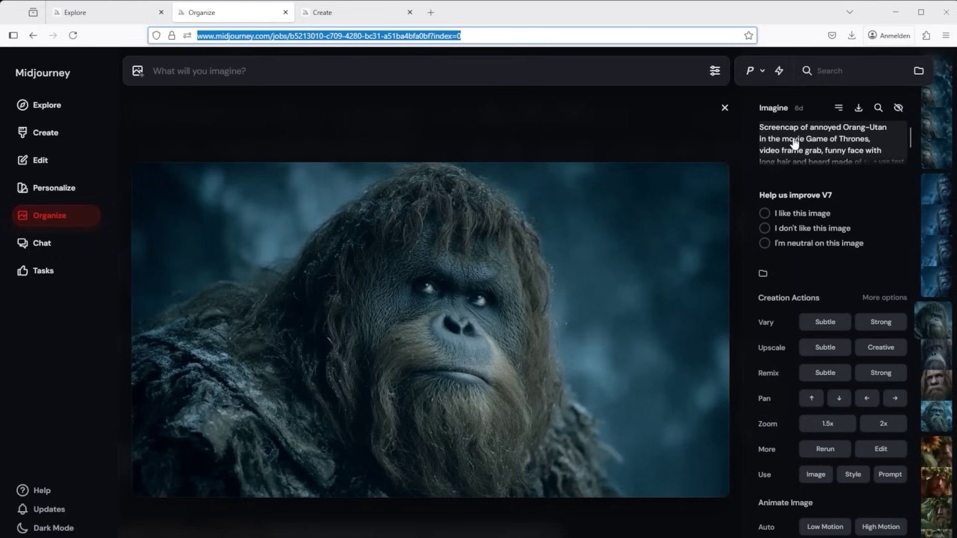
{"action": "left_click", "coordinate": [823, 528]}
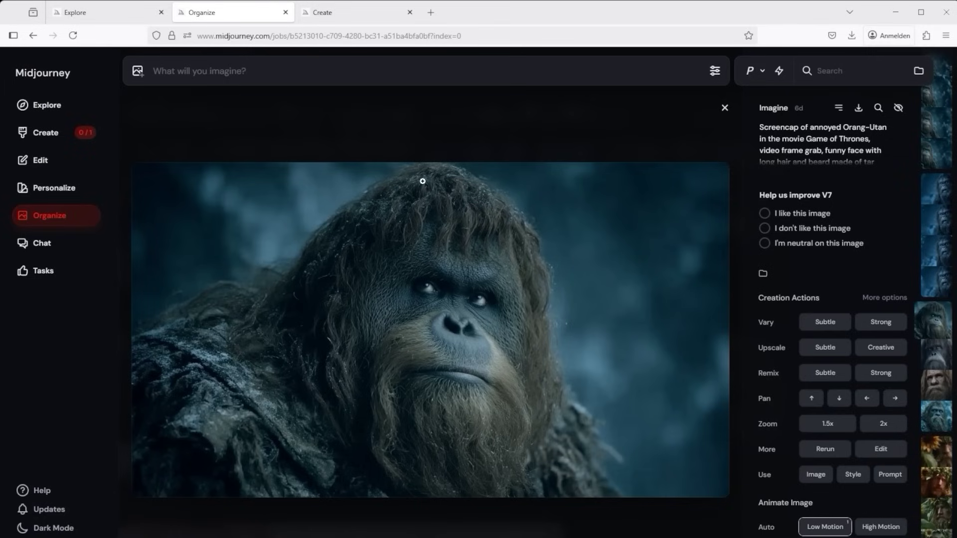
On the Create page, open the bottom-right 5-second 480p robot video in its detail view.
{"action": "left_click", "coordinate": [351, 19]}
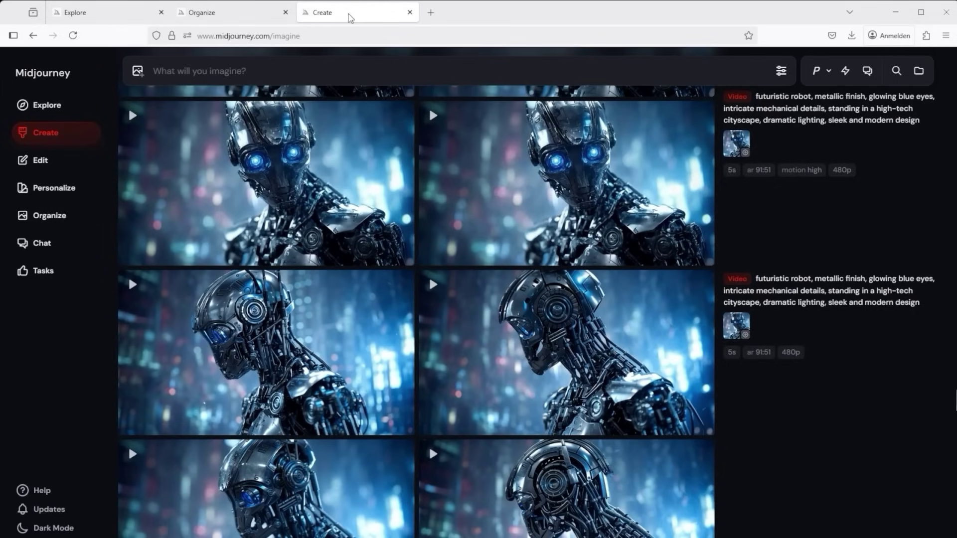
{"action": "scroll", "coordinate": [733, 437], "scroll_direction": "down", "scroll_amount": 1}
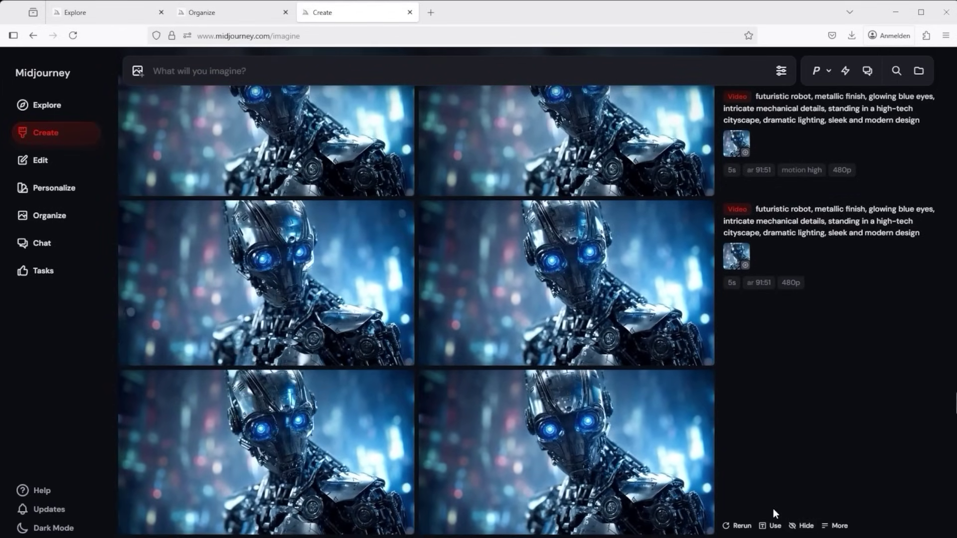
{"action": "mouse_move", "coordinate": [632, 369]}
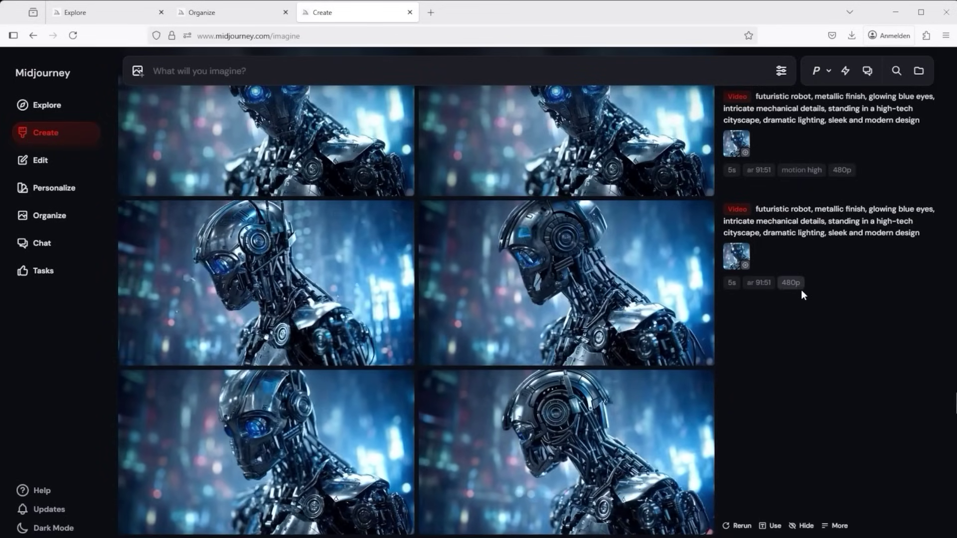
{"action": "left_click", "coordinate": [623, 438]}
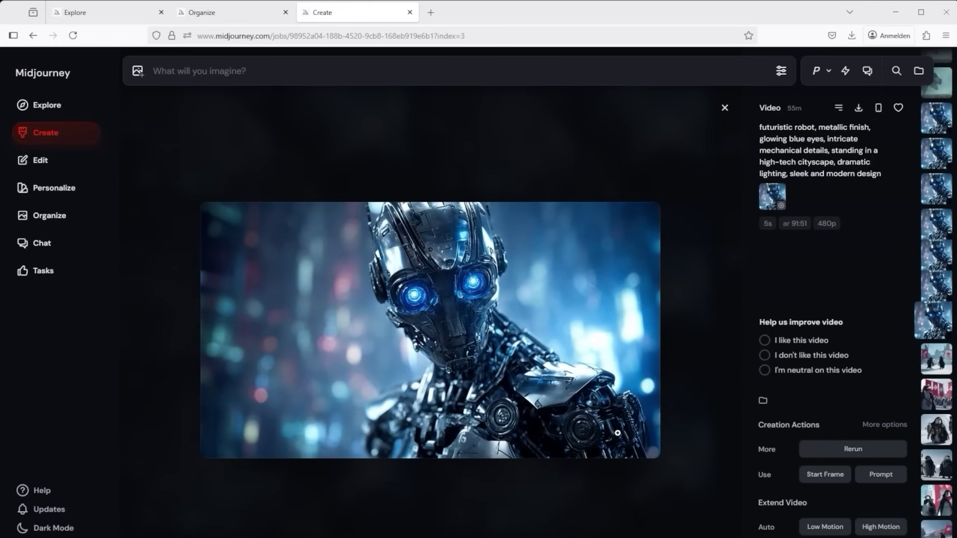
Close the robot video viewer and check the context menus of three grid videos.
{"action": "left_click", "coordinate": [725, 107]}
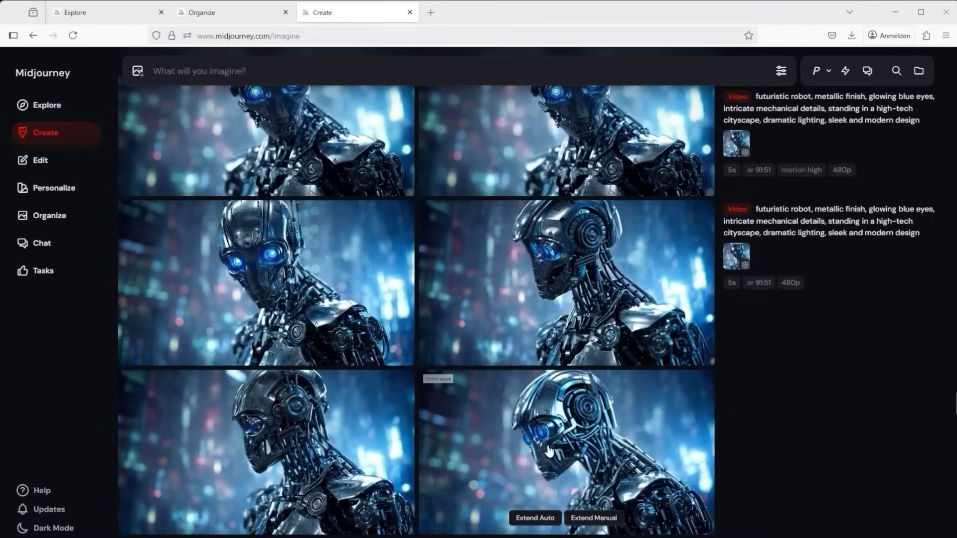
{"action": "right_click", "coordinate": [300, 268]}
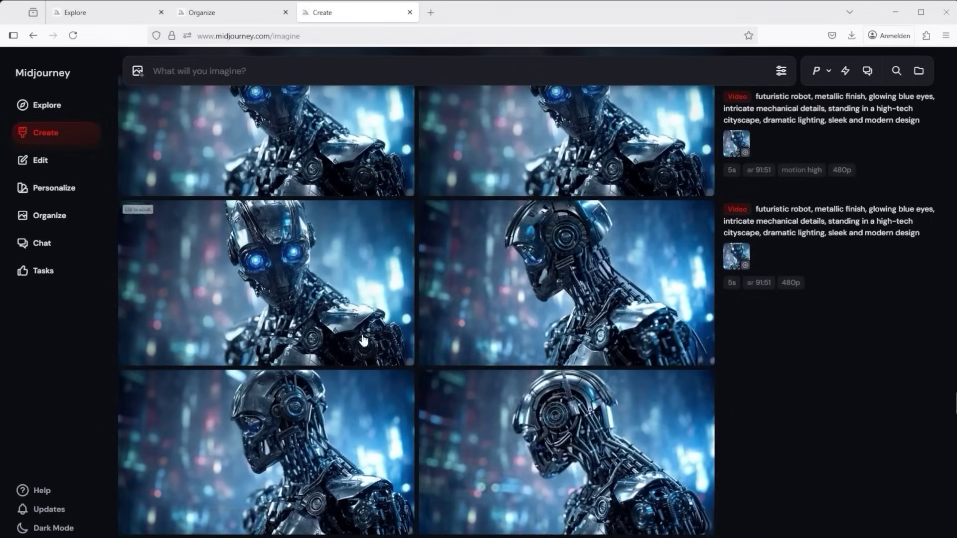
{"action": "right_click", "coordinate": [356, 412]}
{"action": "right_click", "coordinate": [543, 271]}
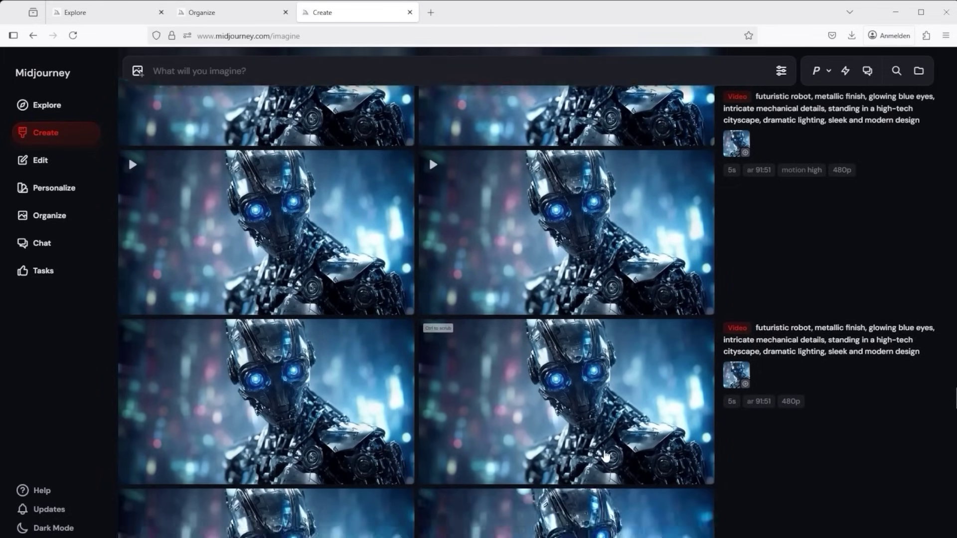
Open the bottom-right robot video and browse through the yellow bucket clips to the dinosaur video.
{"action": "left_click", "coordinate": [602, 454]}
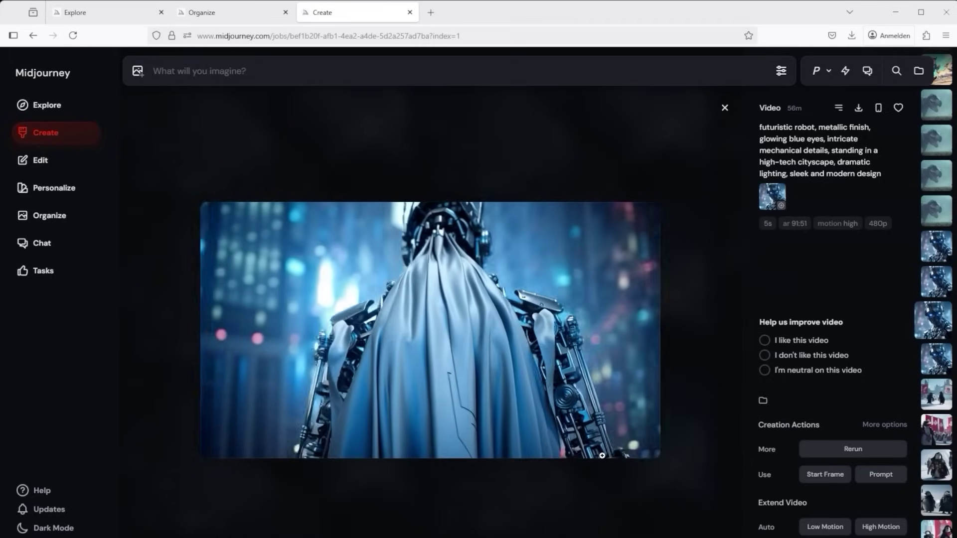
{"action": "key", "text": "Down"}
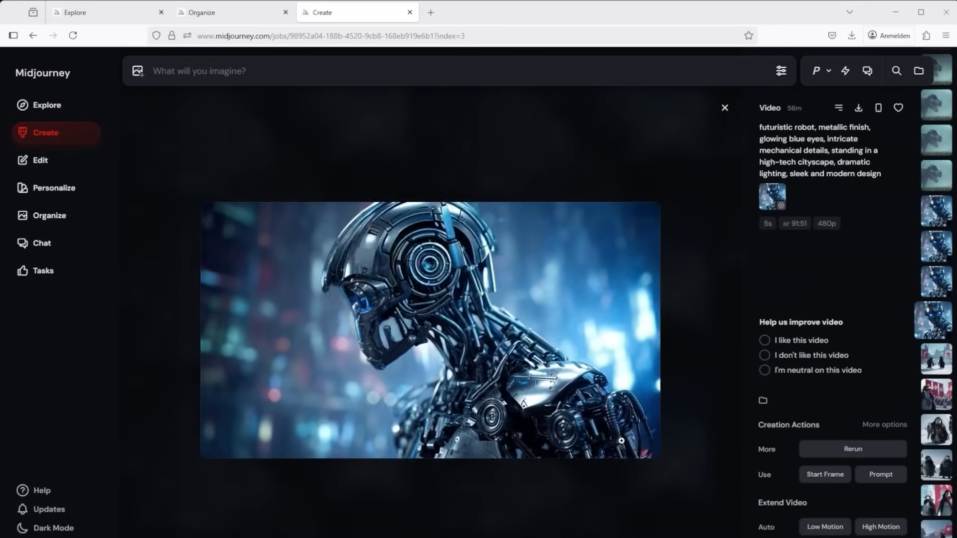
{"action": "key", "text": "Up"}
{"action": "key", "text": "Up"}
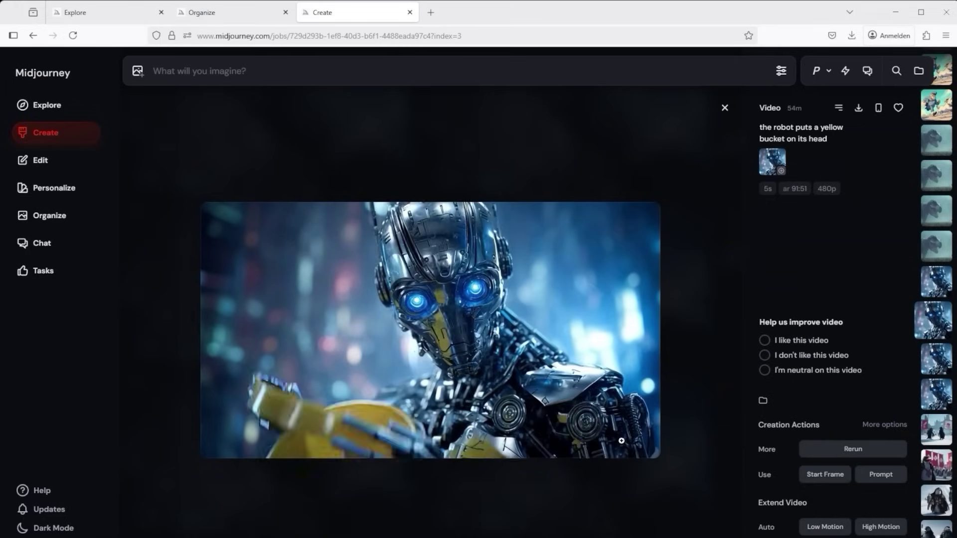
{"action": "key", "text": "Up"}
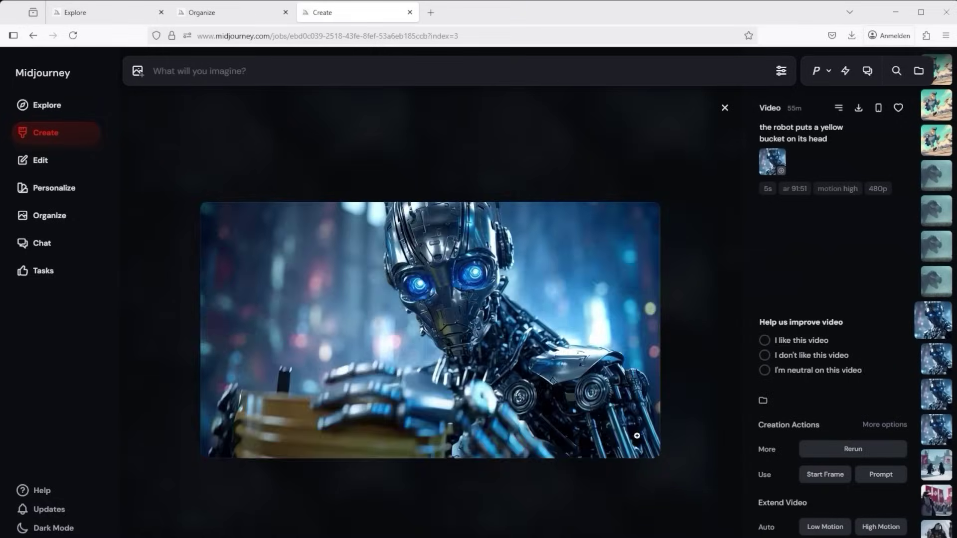
{"action": "key", "text": "Up"}
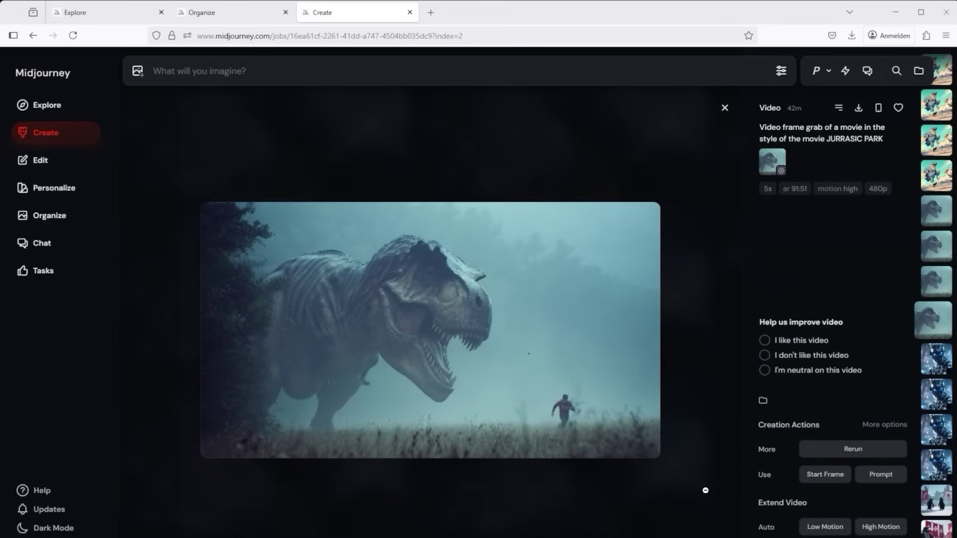
Browse the T-Rex clips and stone-throwing extension, ending on the dog-chasing-mailman CCTV video.
{"action": "key", "text": "Up"}
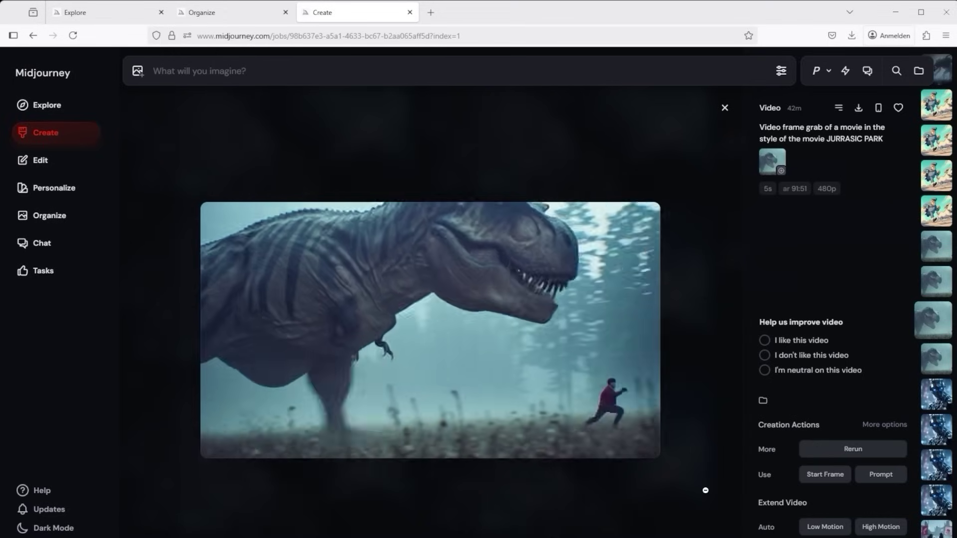
{"action": "key", "text": "Up"}
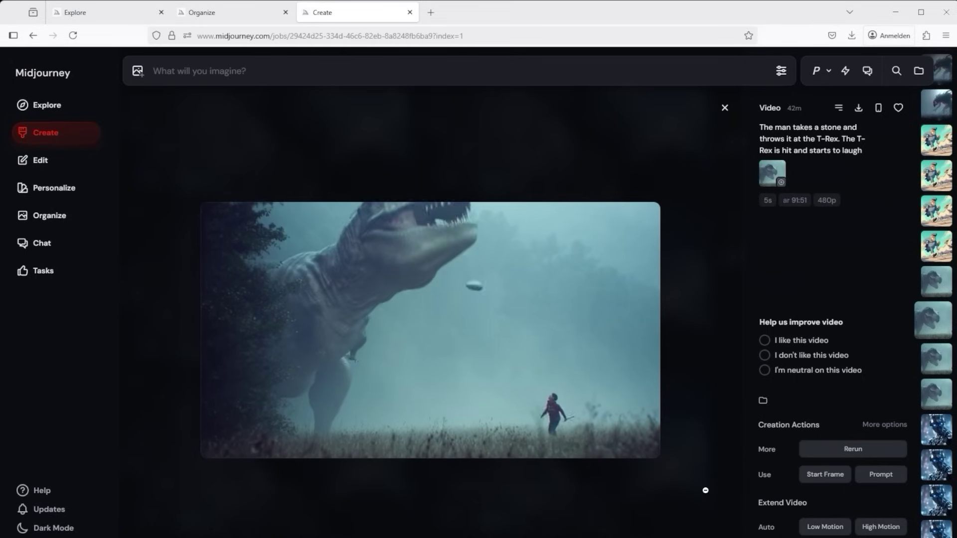
{"action": "key", "text": "Up"}
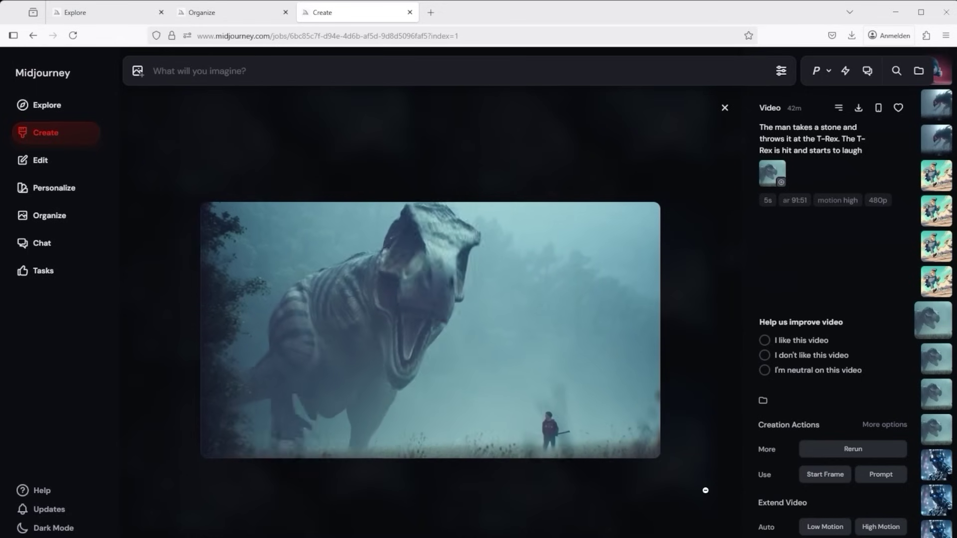
{"action": "key", "text": "Up"}
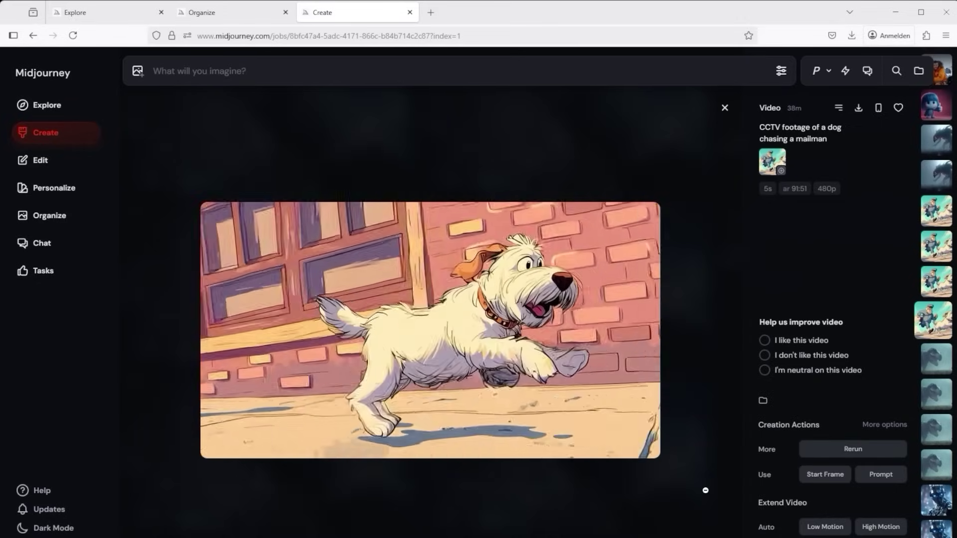
Browse past the dog and man-stumbles clips to the Mist Devourer fog-valley video.
{"action": "key", "text": "Up"}
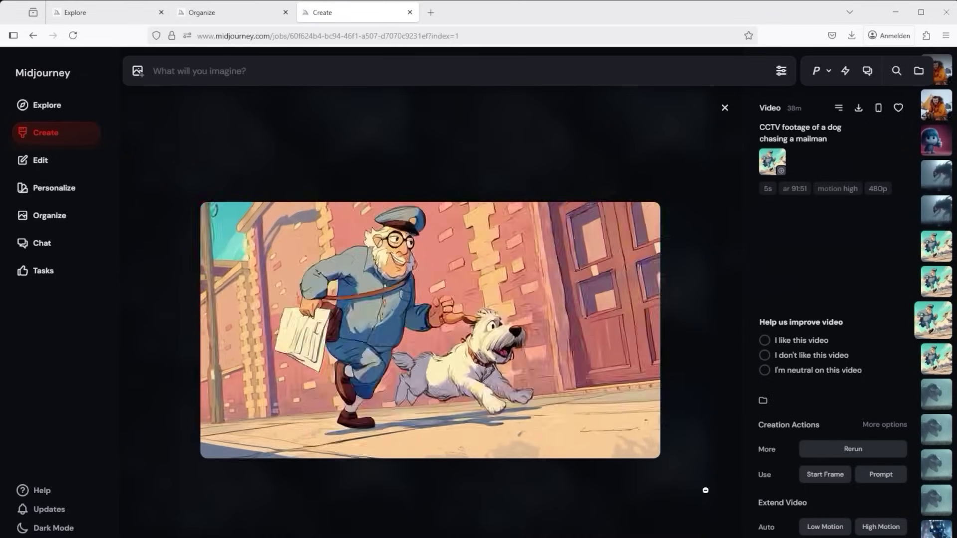
{"action": "key", "text": "Up"}
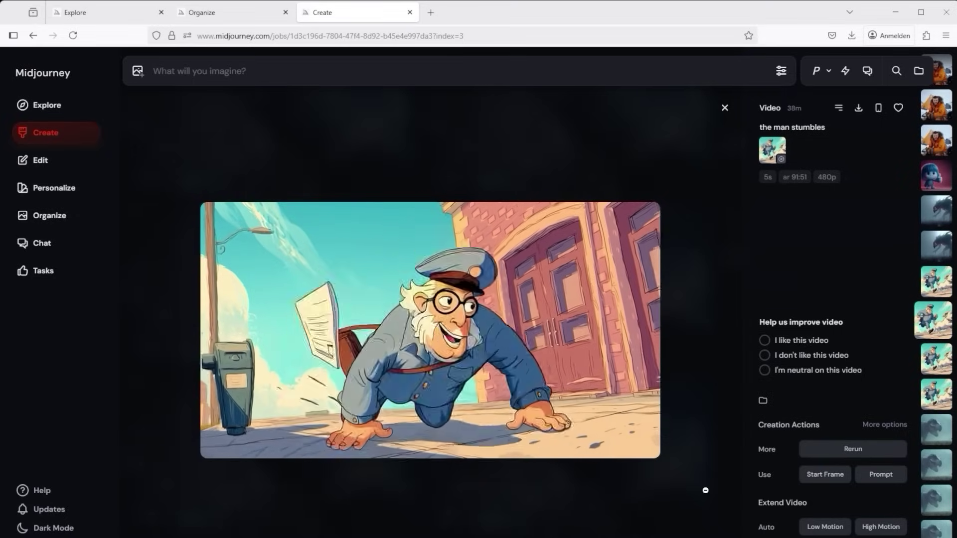
{"action": "key", "text": "Up"}
{"action": "key", "text": "Up"}
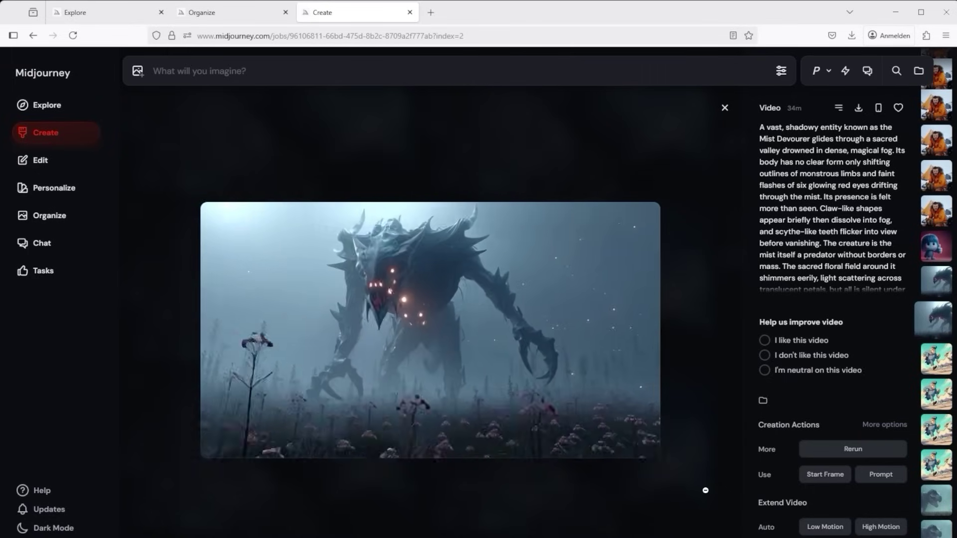
Browse past the misty creature and blue bobblehead clips to the orange-parka mountaineer video.
{"action": "key", "text": "Up"}
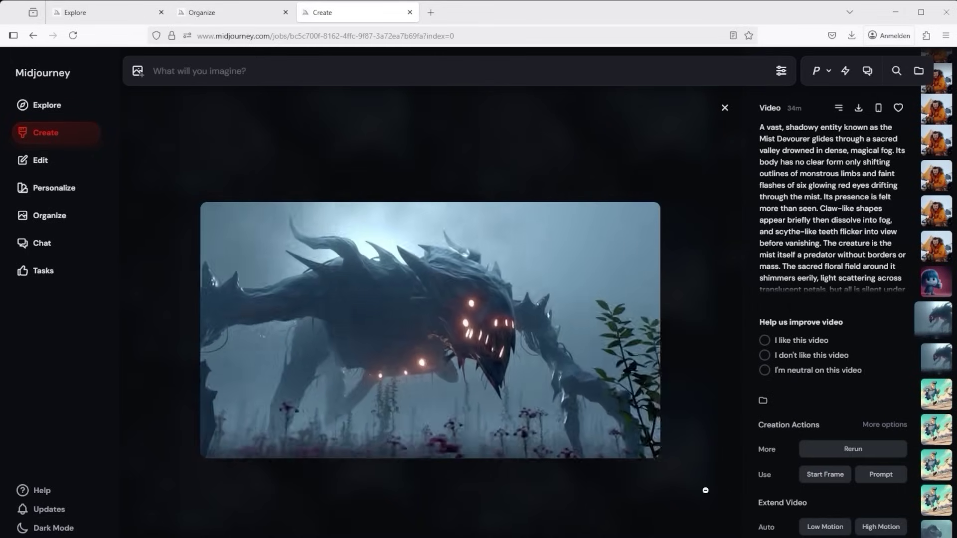
{"action": "key", "text": "Up"}
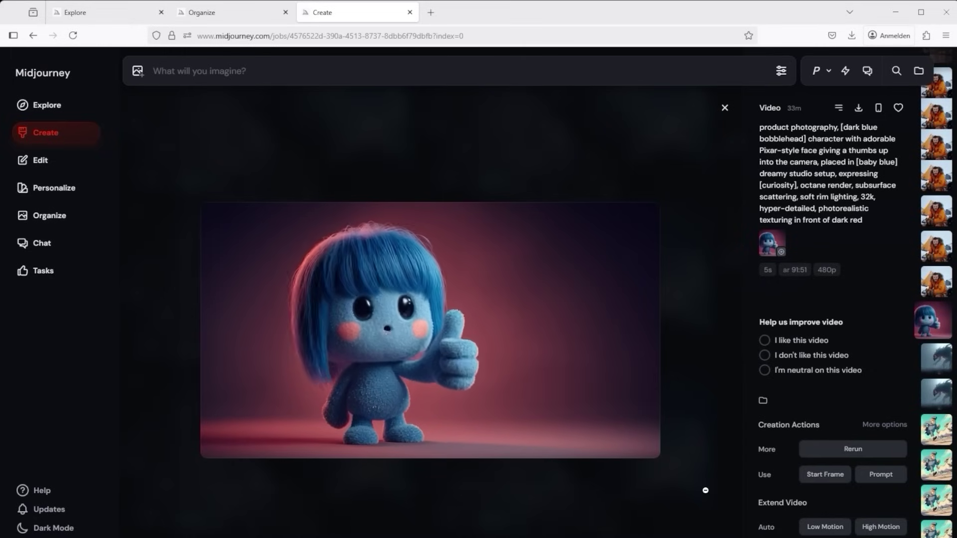
{"action": "key", "text": "Up"}
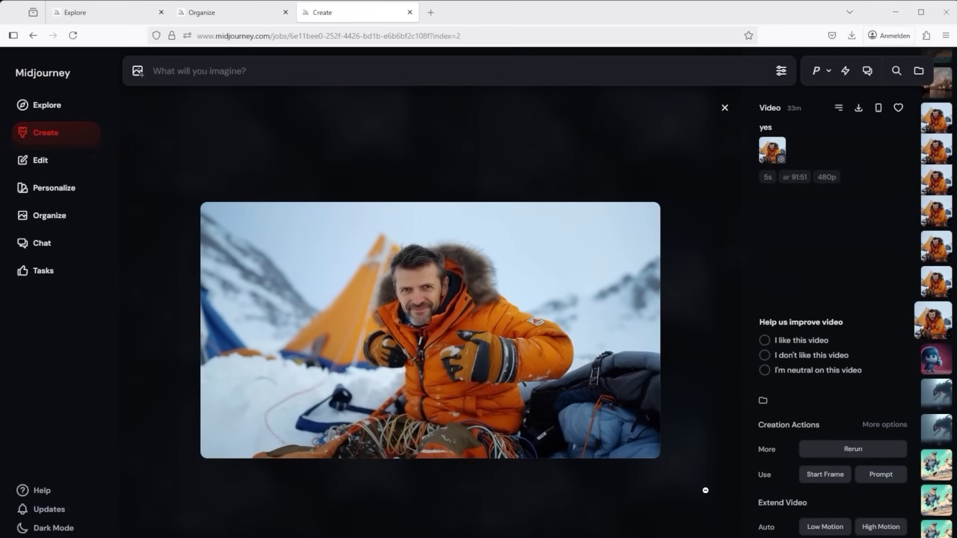
View the dragon-emerging-from-snow and dragon snowball extensions, then the medieval ship harbour video.
{"action": "scroll", "coordinate": [705, 490], "scroll_direction": "down", "scroll_amount": 1}
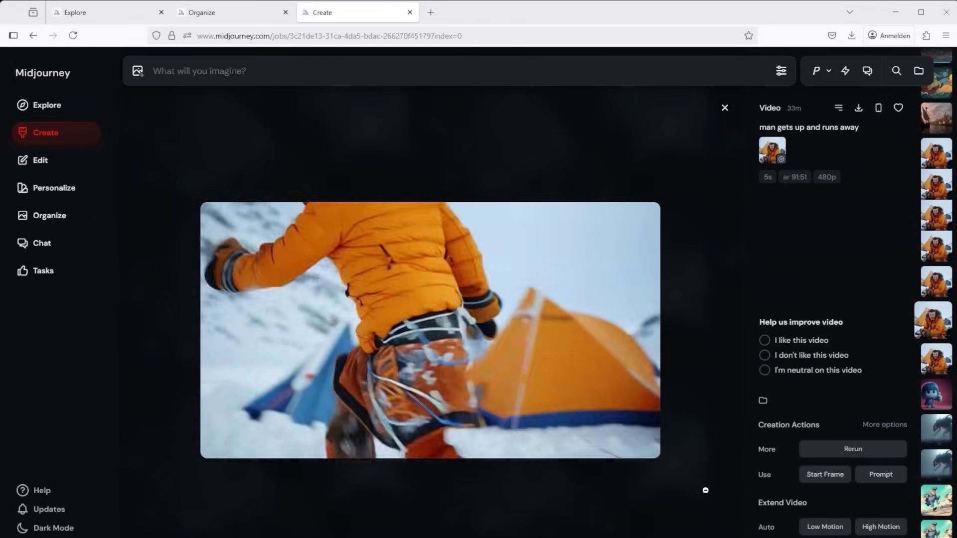
{"action": "key", "text": "Up"}
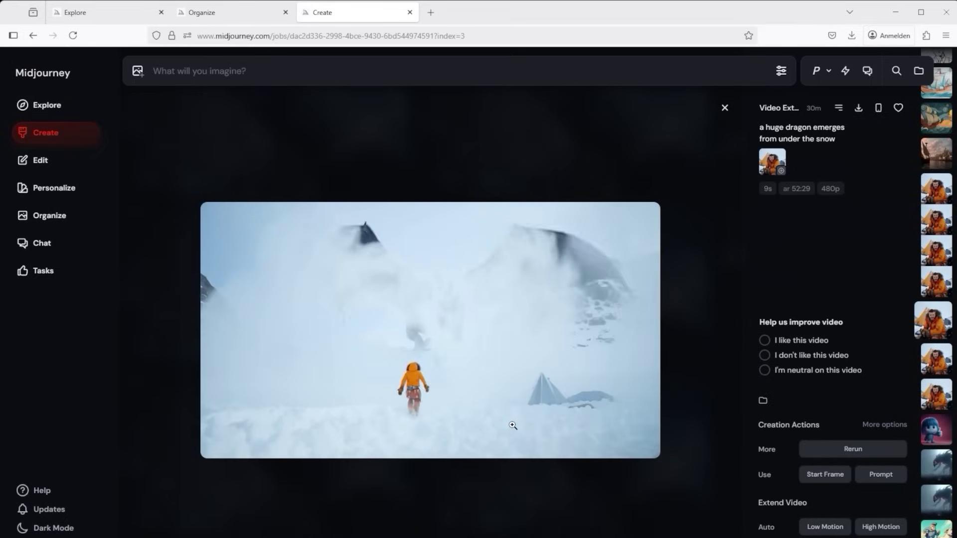
{"action": "key", "text": "Up"}
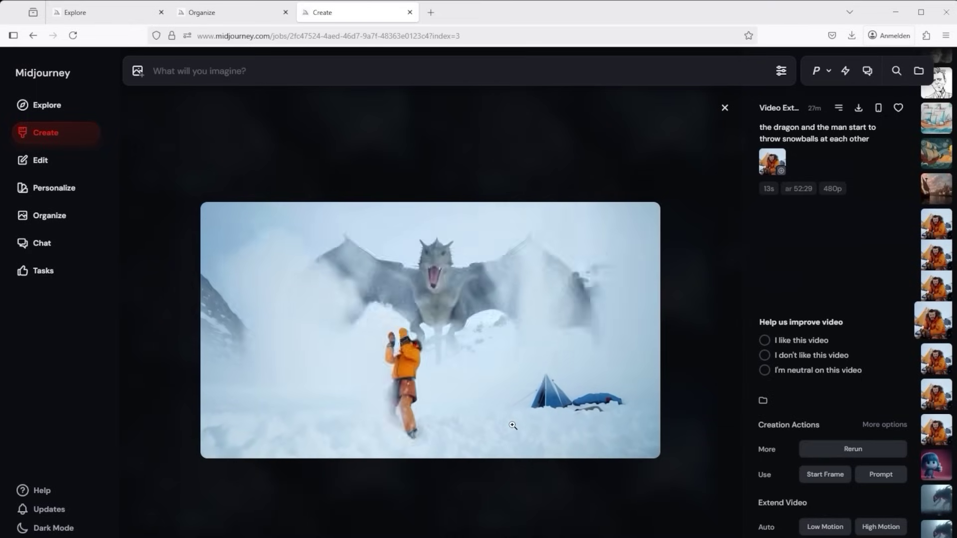
{"action": "scroll", "coordinate": [512, 425], "scroll_direction": "up", "scroll_amount": 4}
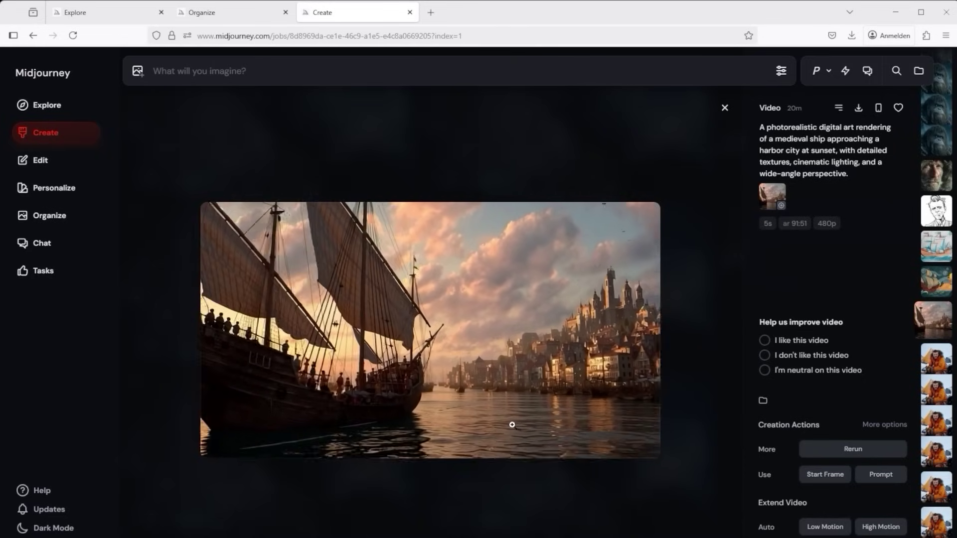
Browse the Van Gogh and crayon ship videos through to the cartoony ink-drawn man video.
{"action": "key", "text": "Up"}
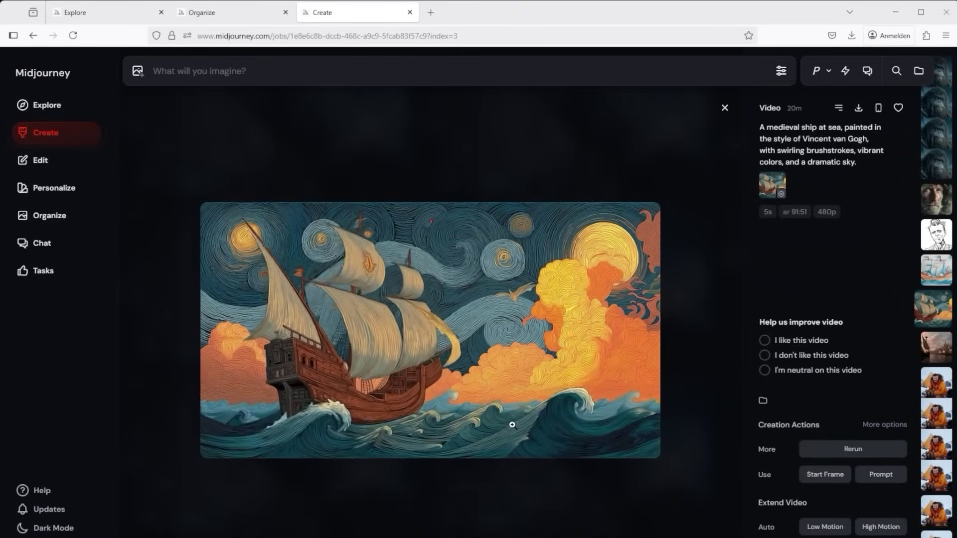
{"action": "key", "text": "Up"}
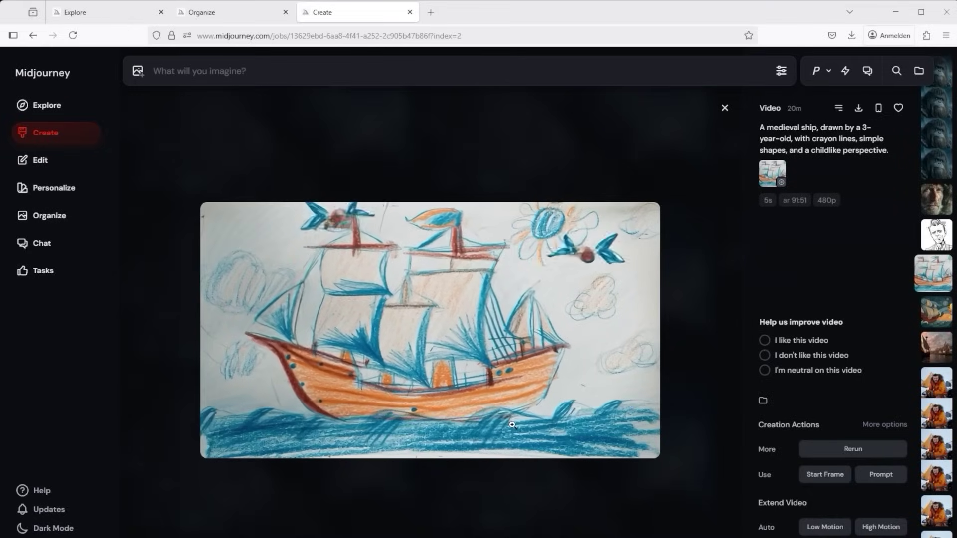
{"action": "key", "text": "Up"}
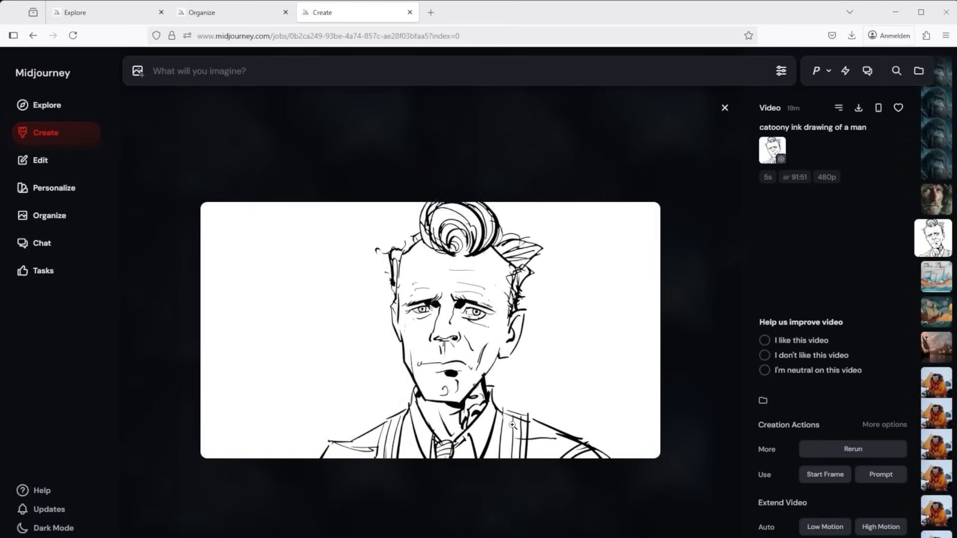
View the polar explorer video, then go back to the Create grid of orangutan clips.
{"action": "key", "text": "Up"}
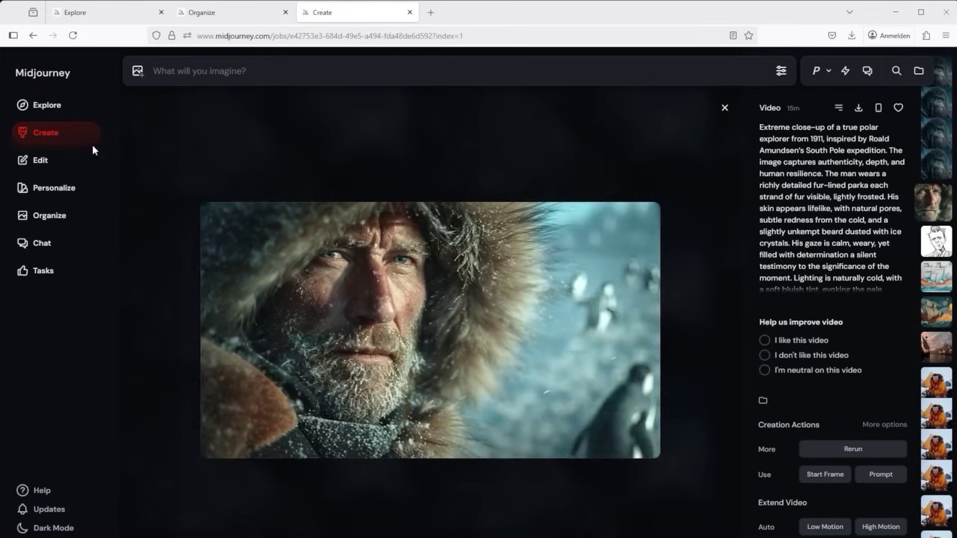
{"action": "left_click", "coordinate": [63, 137]}
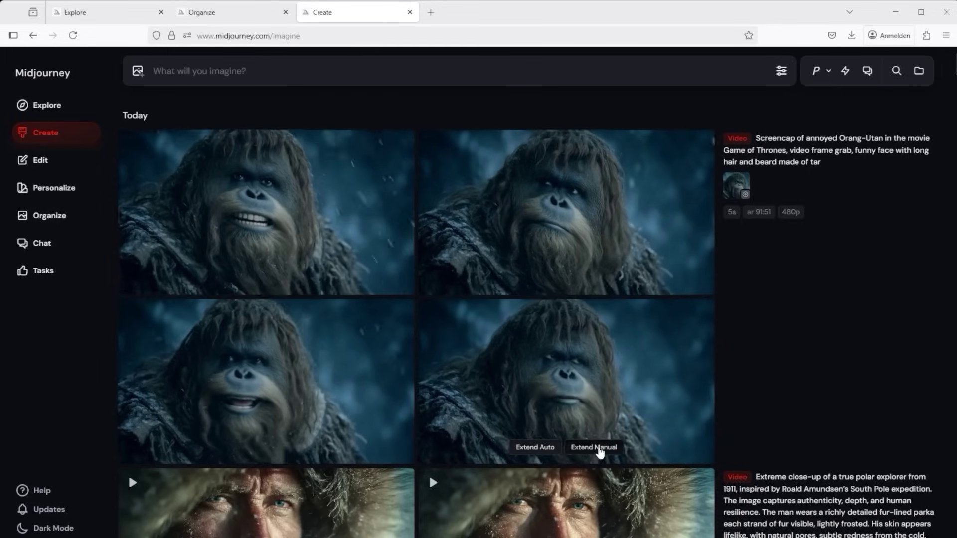
Start a manual extension of an orang-utan video and select its whole prompt for rewriting.
{"action": "left_click", "coordinate": [597, 447]}
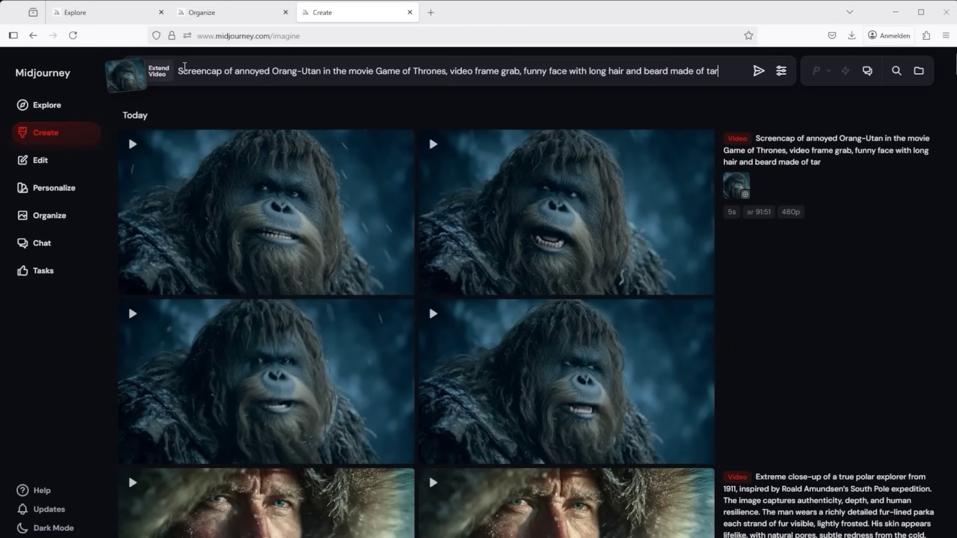
{"action": "left_click_drag", "start_coordinate": [221, 71], "coordinate": [729, 73]}
{"action": "mouse_move", "coordinate": [679, 346]}
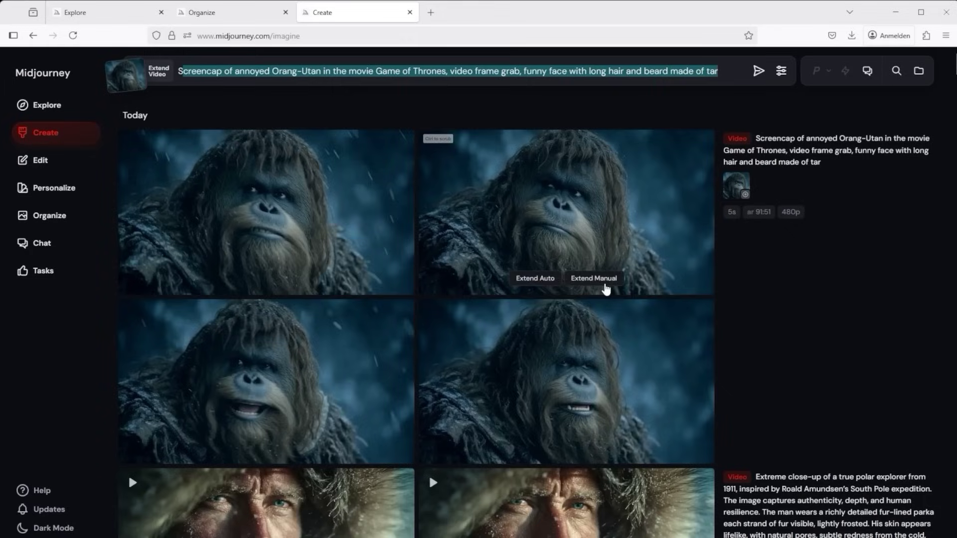
View the lower-right orang-utan clip full size, then close it back to the four-clip grid.
{"action": "mouse_move", "coordinate": [758, 390]}
{"action": "mouse_move", "coordinate": [598, 427]}
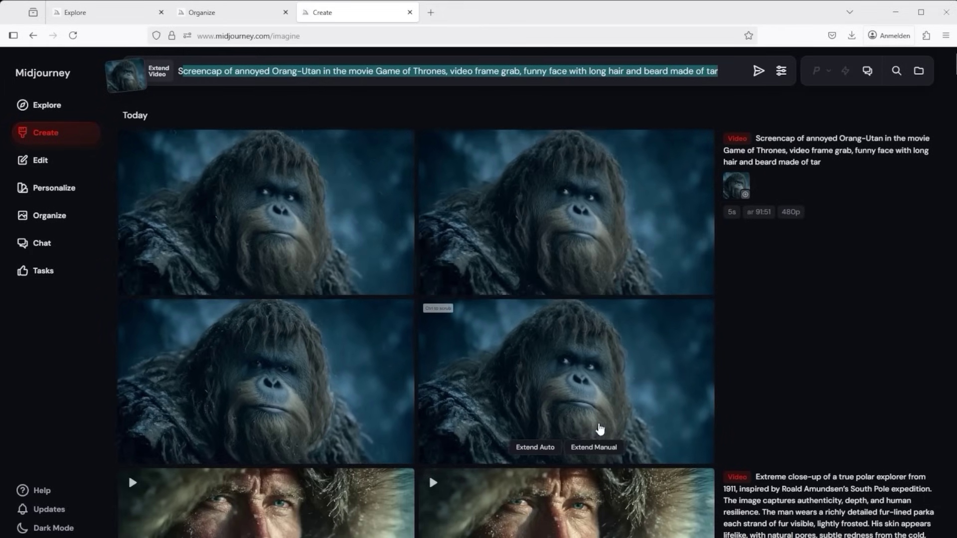
{"action": "left_click", "coordinate": [550, 406]}
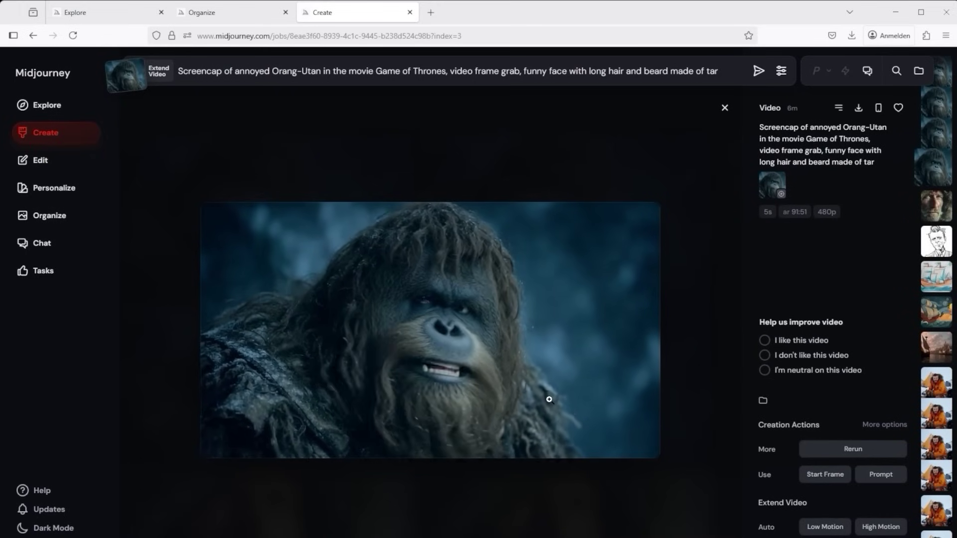
{"action": "key", "text": "Escape"}
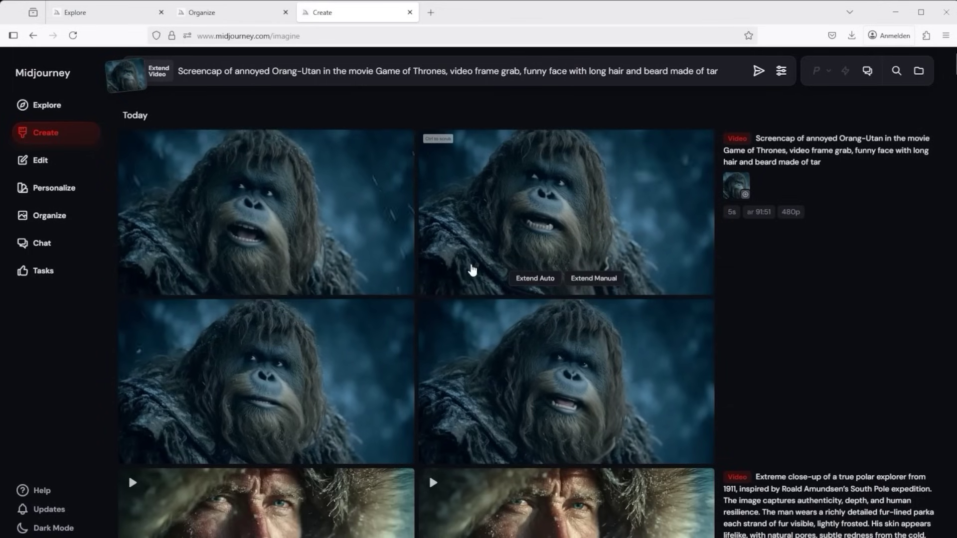